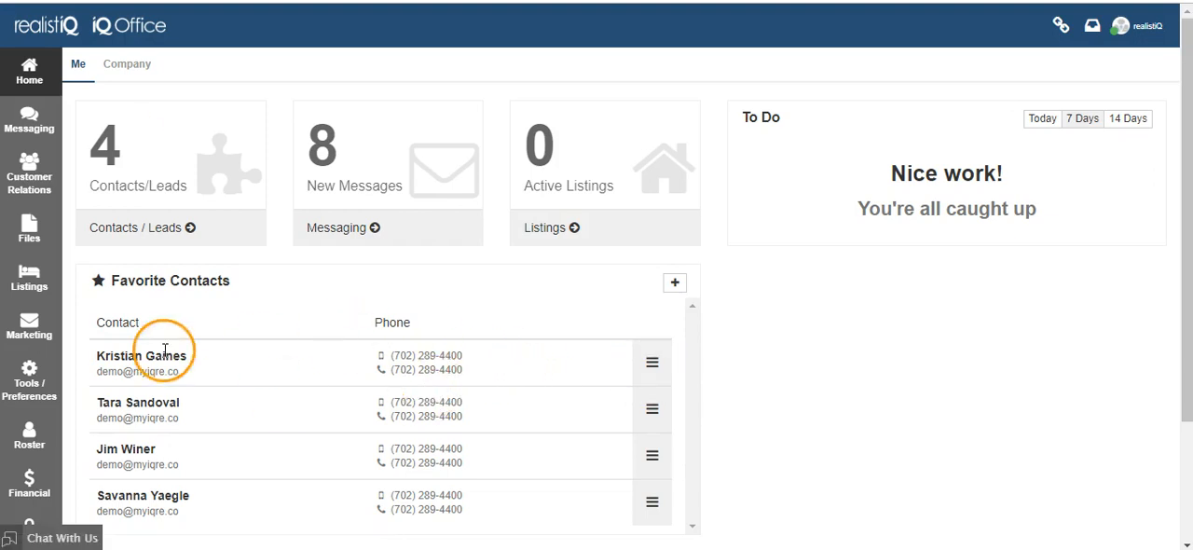
Open the eMarketing campaigns and show the company campaigns list
click(31, 325)
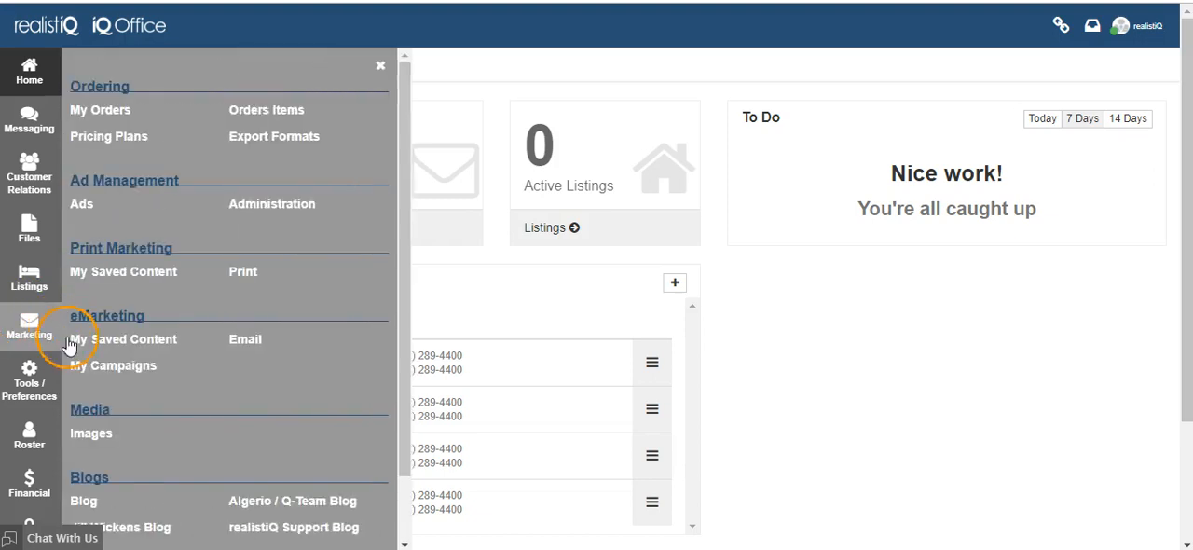
click(86, 367)
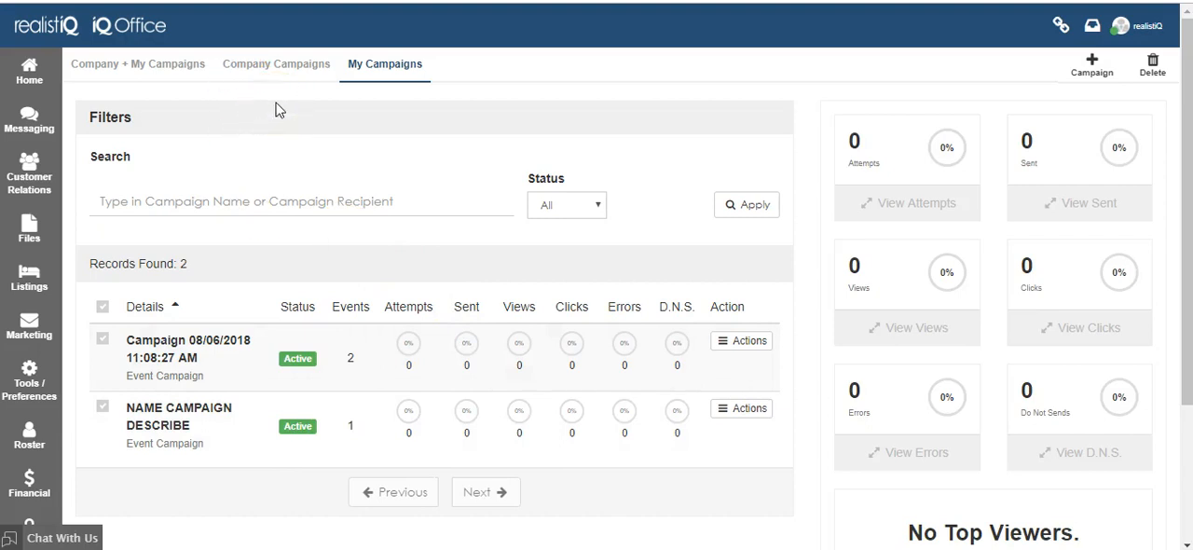
click(296, 71)
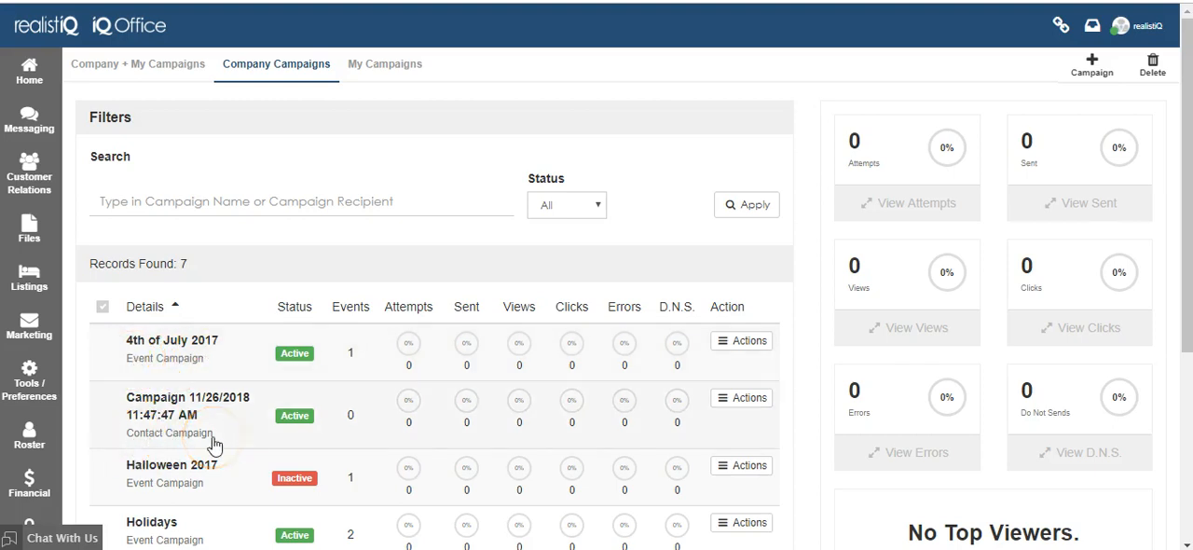
Open the Local Association Members contact campaign to its events
scroll(214, 444, down, 1)
scroll(199, 413, up, 1)
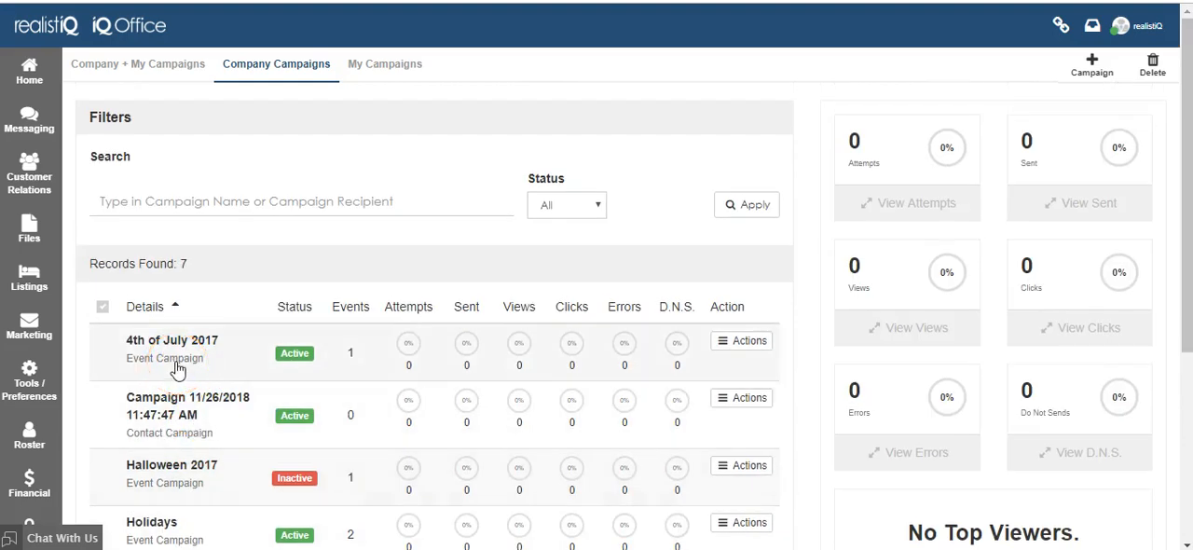
scroll(150, 377, down, 1)
scroll(195, 494, down, 1)
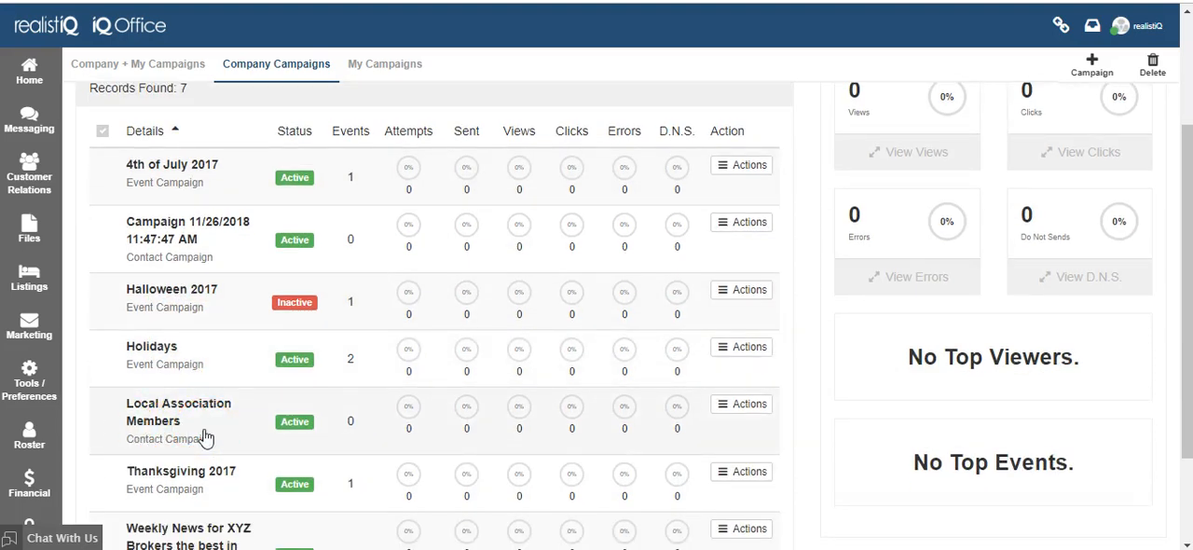
click(252, 431)
click(465, 428)
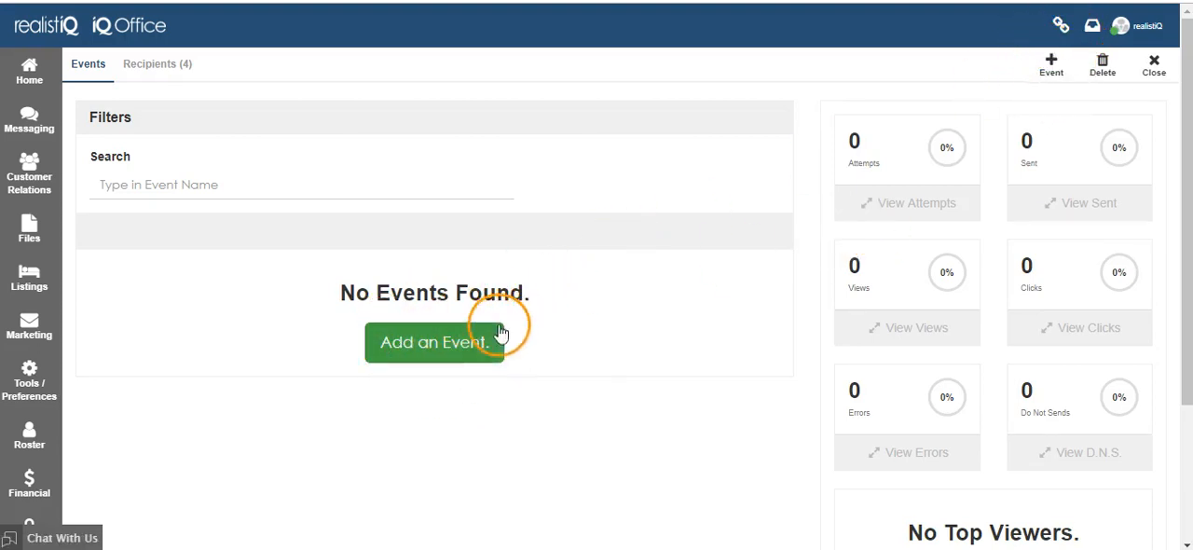
Start adding an event to the campaign and choose the Agent Promotion Eblast 1 Light Blue template
click(424, 344)
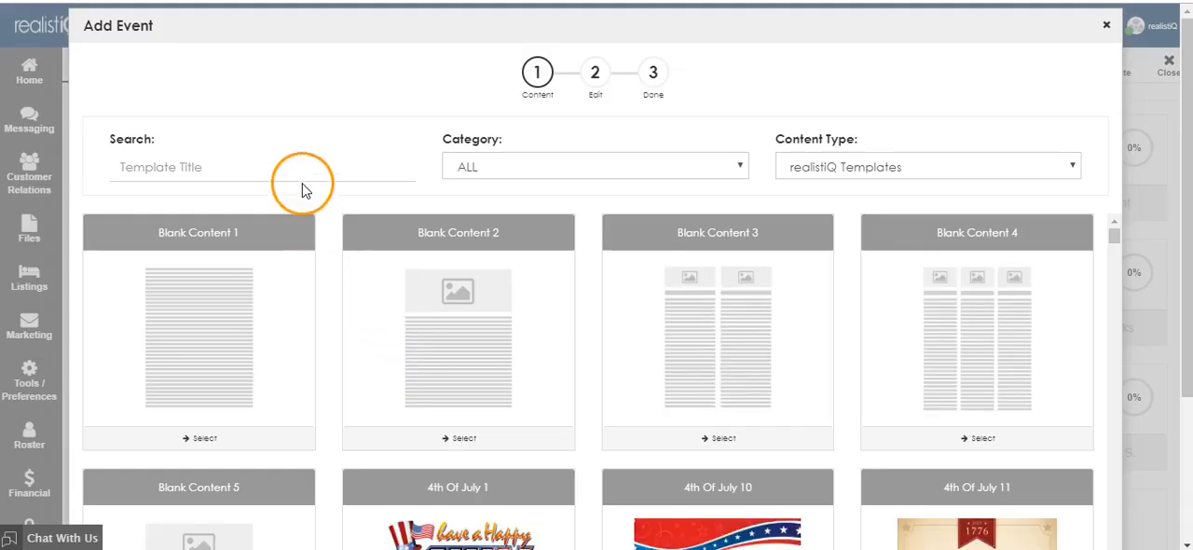
scroll(718, 291, down, 9)
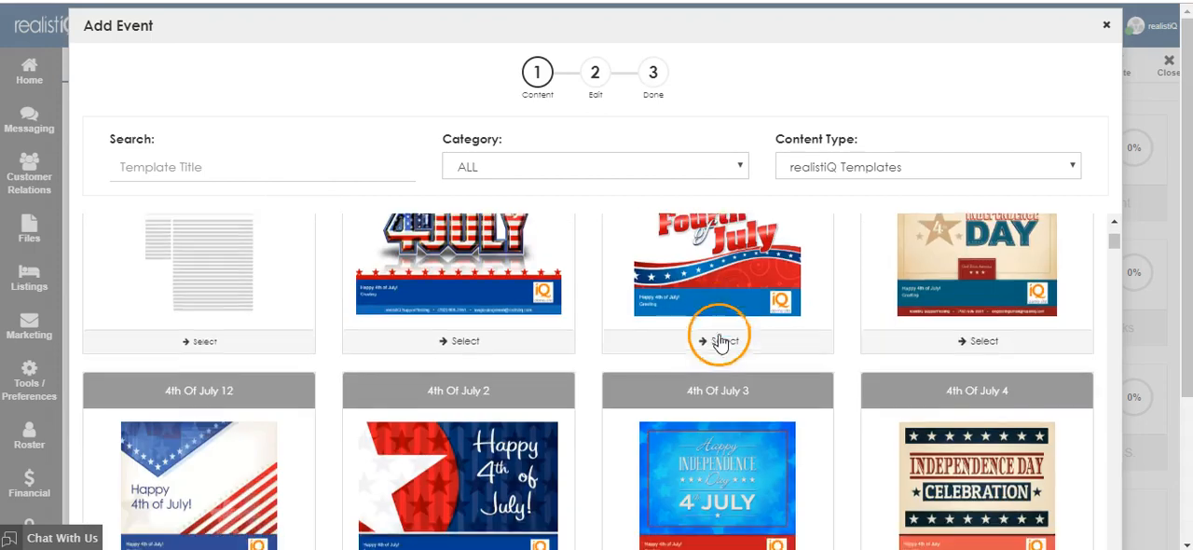
scroll(718, 352, down, 5)
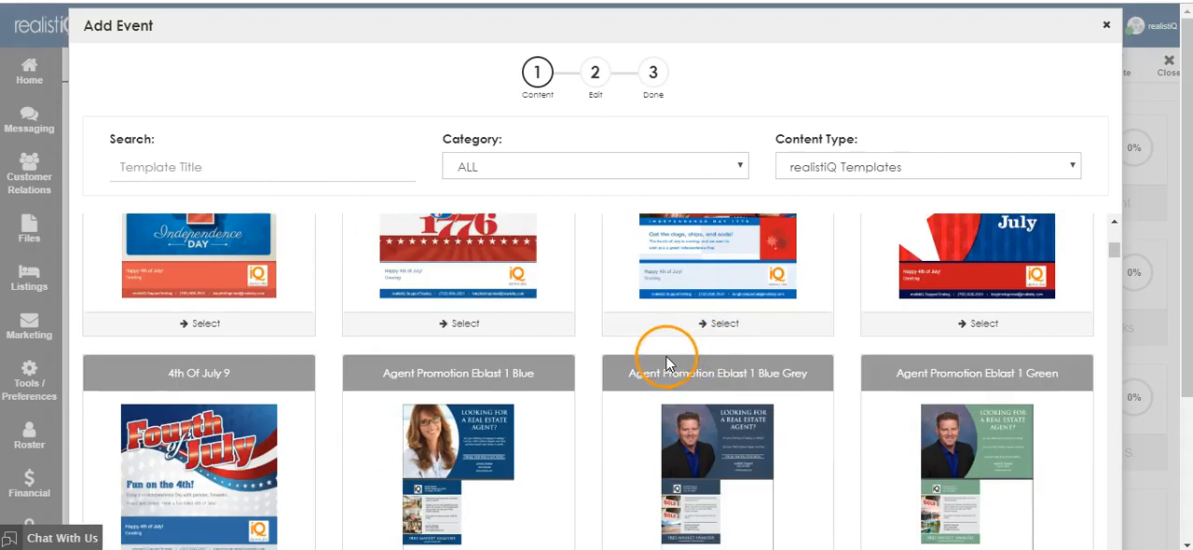
scroll(653, 373, down, 5)
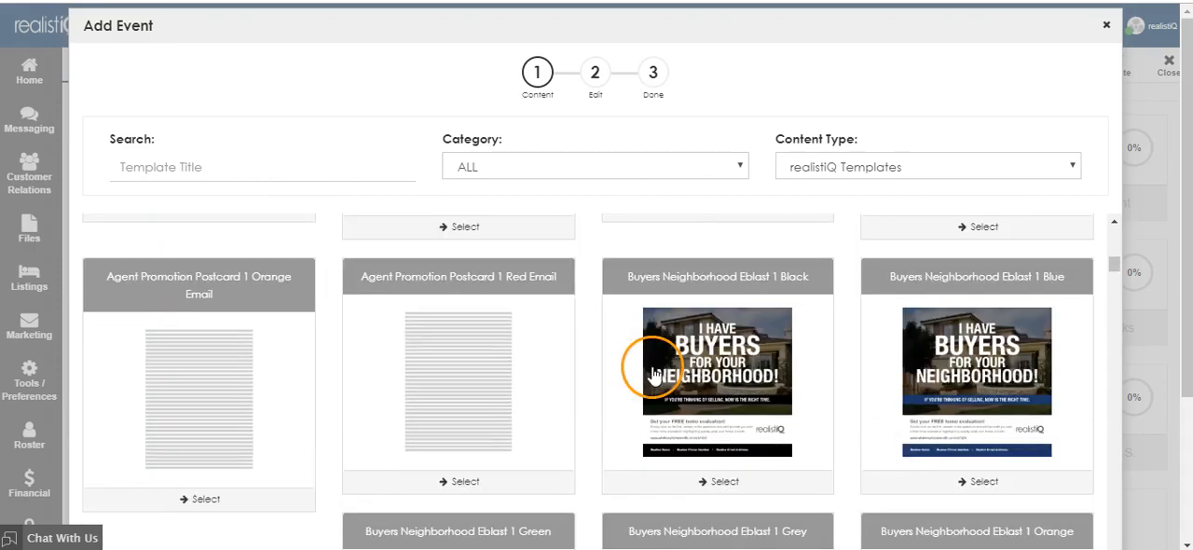
scroll(602, 394, down, 2)
scroll(514, 394, up, 8)
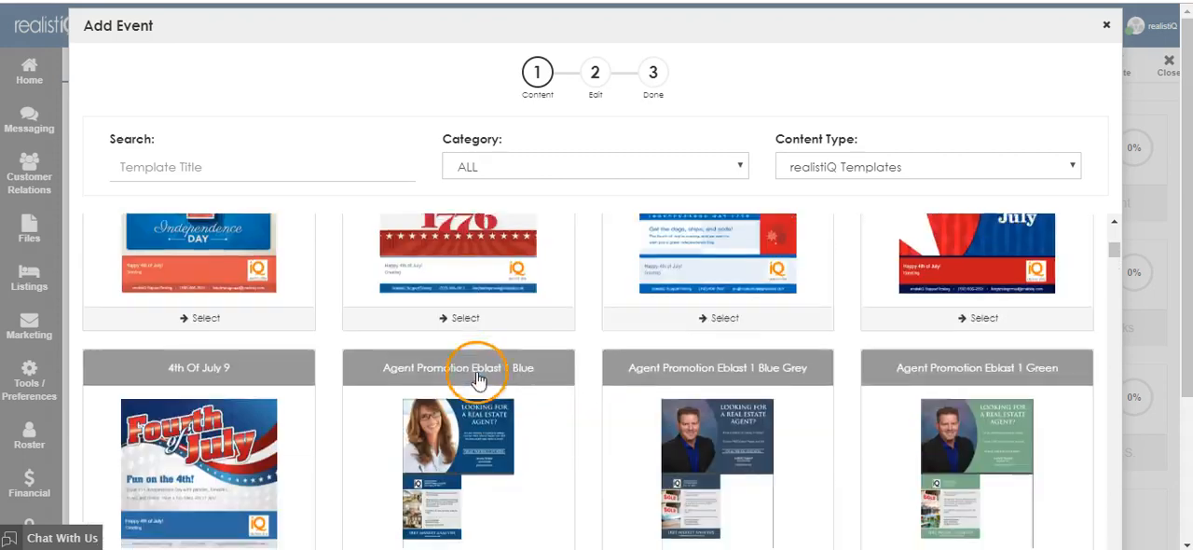
scroll(477, 380, up, 10)
scroll(494, 392, down, 5)
scroll(494, 362, down, 5)
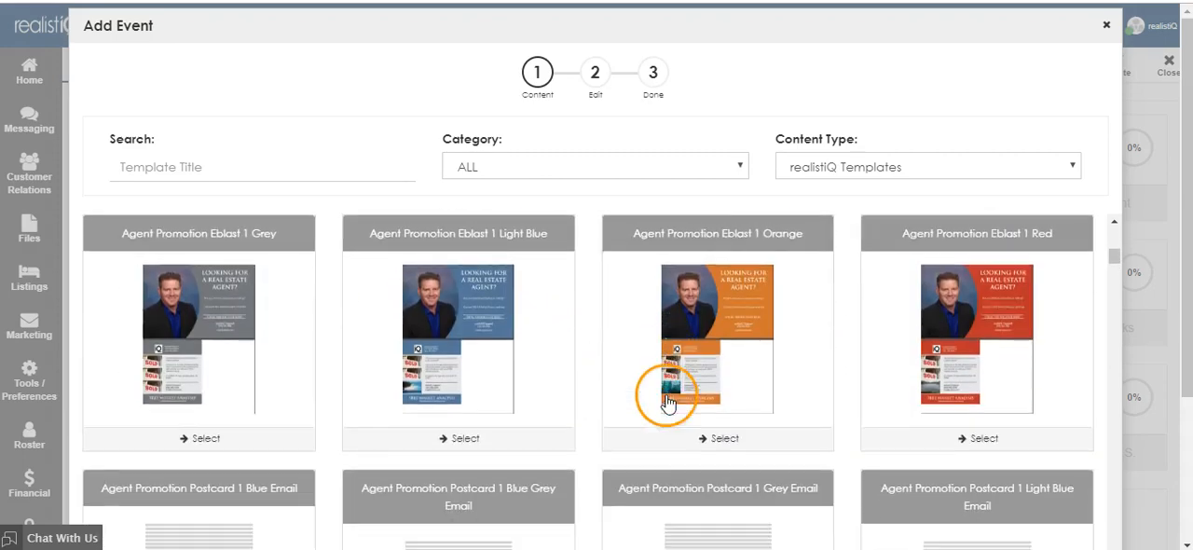
scroll(519, 397, down, 1)
click(522, 389)
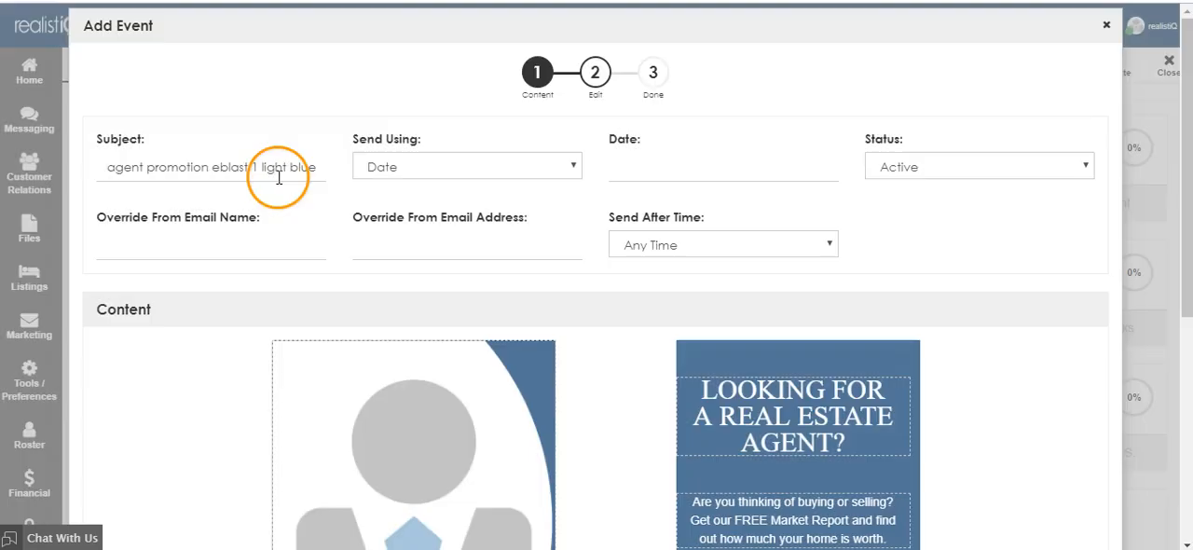
Set the event's subject to "Looking for a referral agent?" and schedule it by date for 12/07/2018
triple_click(276, 170)
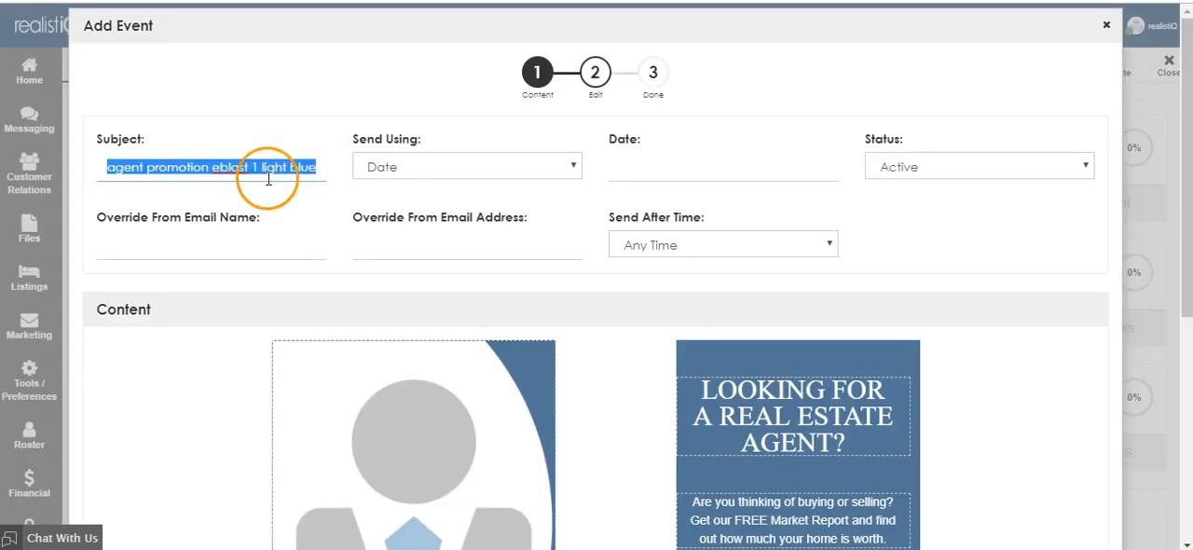
text(Looking for a referral agent?)
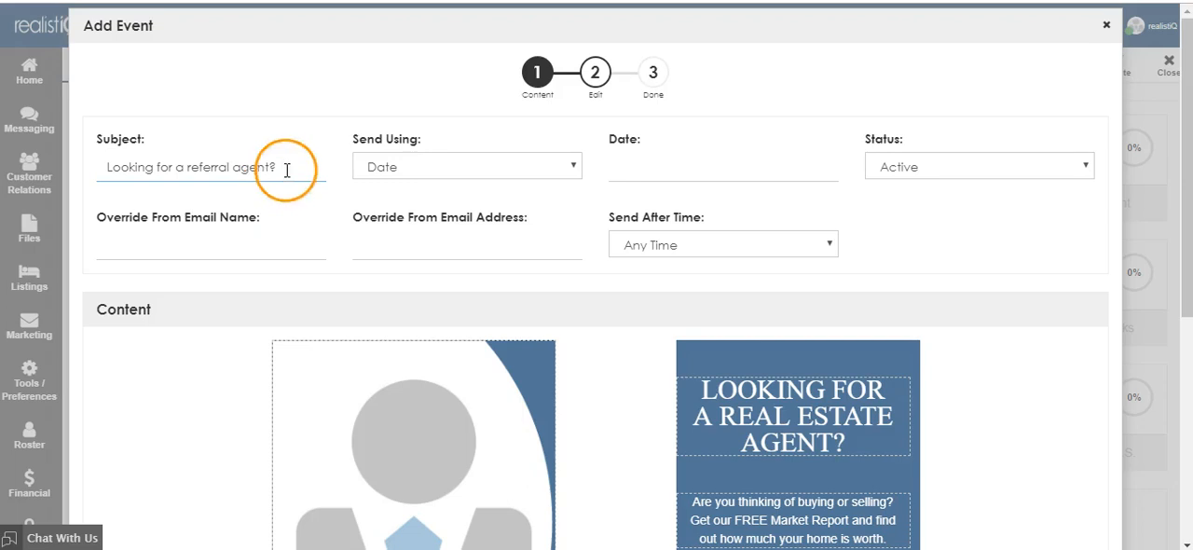
click(424, 174)
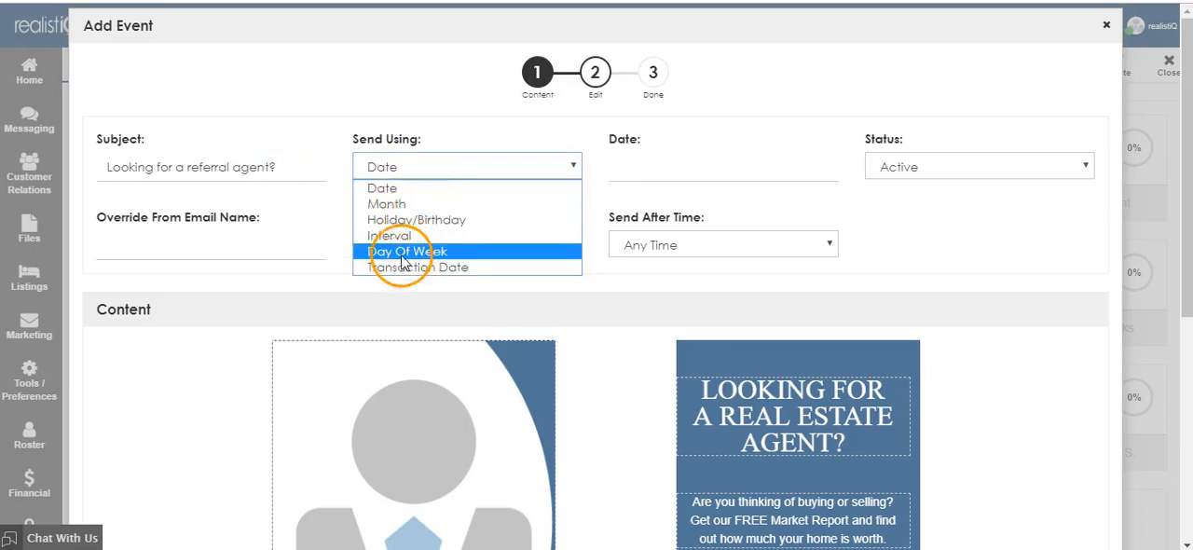
click(382, 187)
click(634, 164)
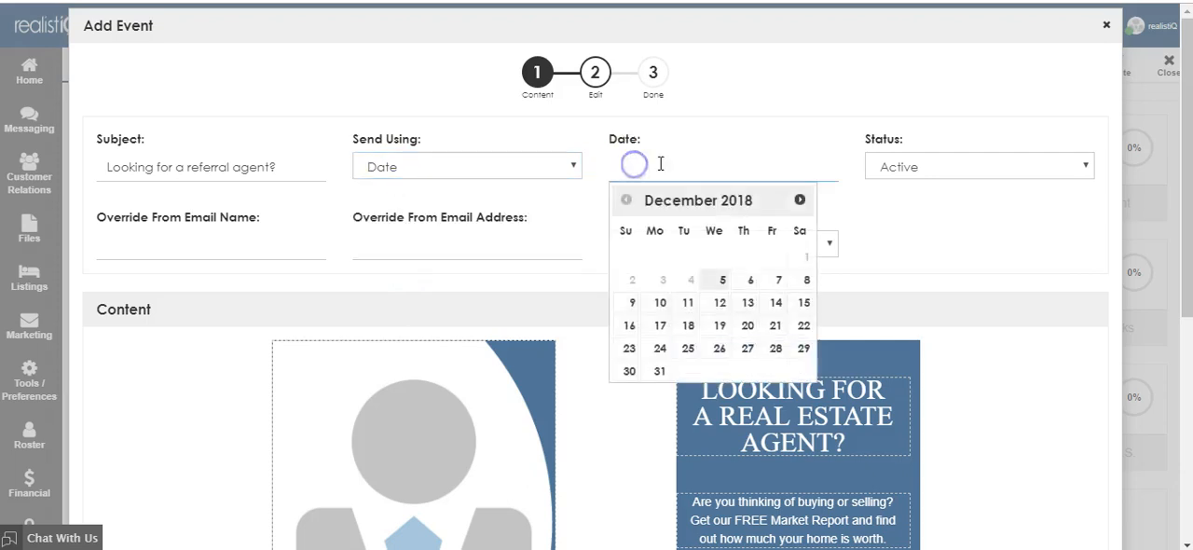
click(776, 280)
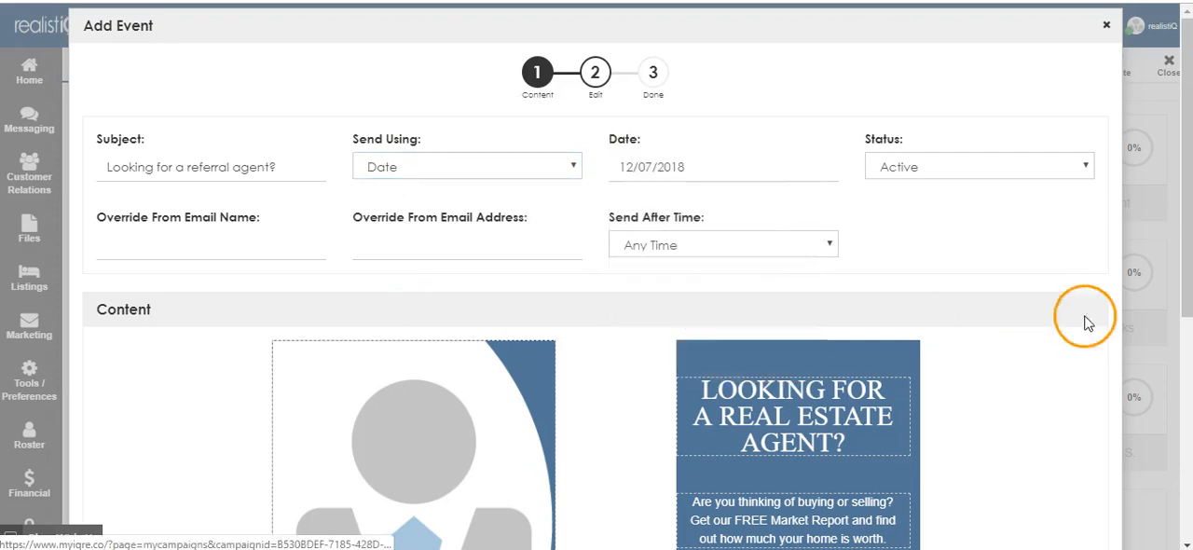
Keep the event's status as Active and set its send-after time to 9:00 AM
click(937, 171)
click(923, 187)
click(736, 247)
scroll(658, 38, up, 2)
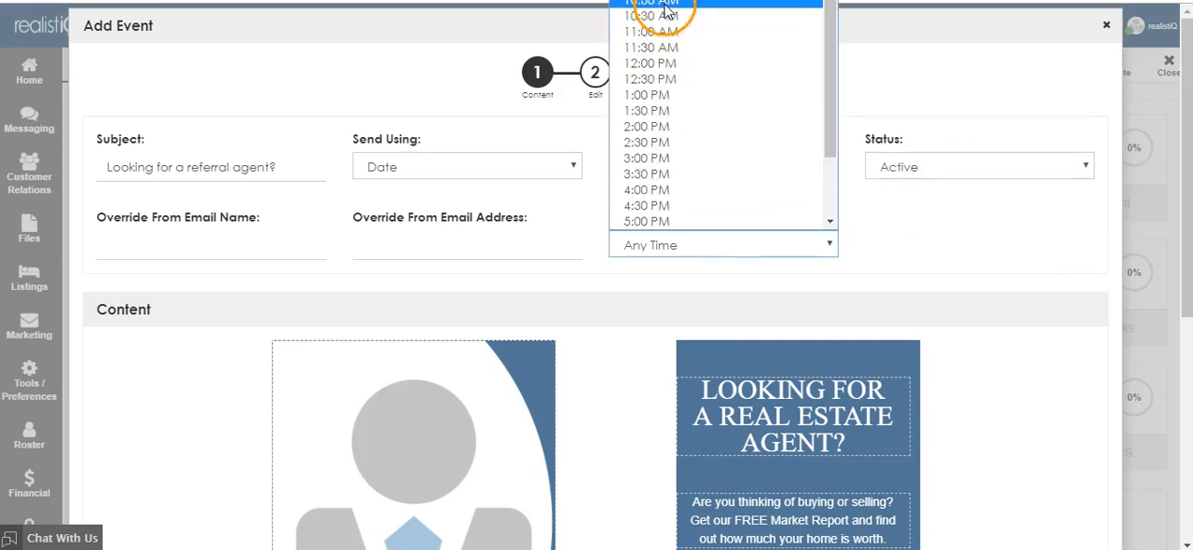
click(653, 11)
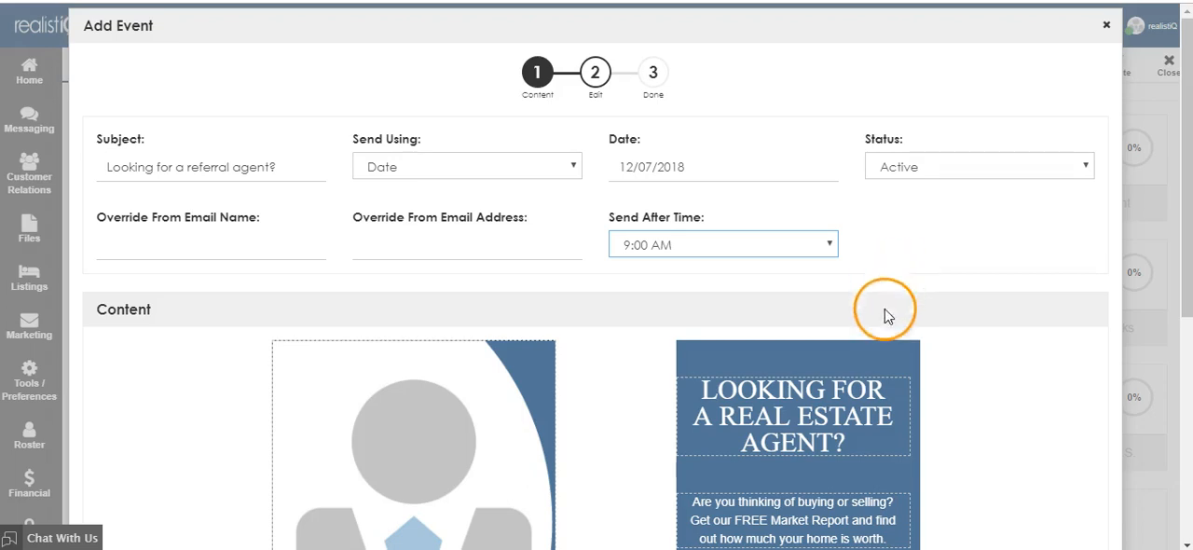
Replace the agent image placeholder with the Facebook logo uploaded from the Pictures folder, centring the crop on the f, and save it
scroll(885, 345, down, 2)
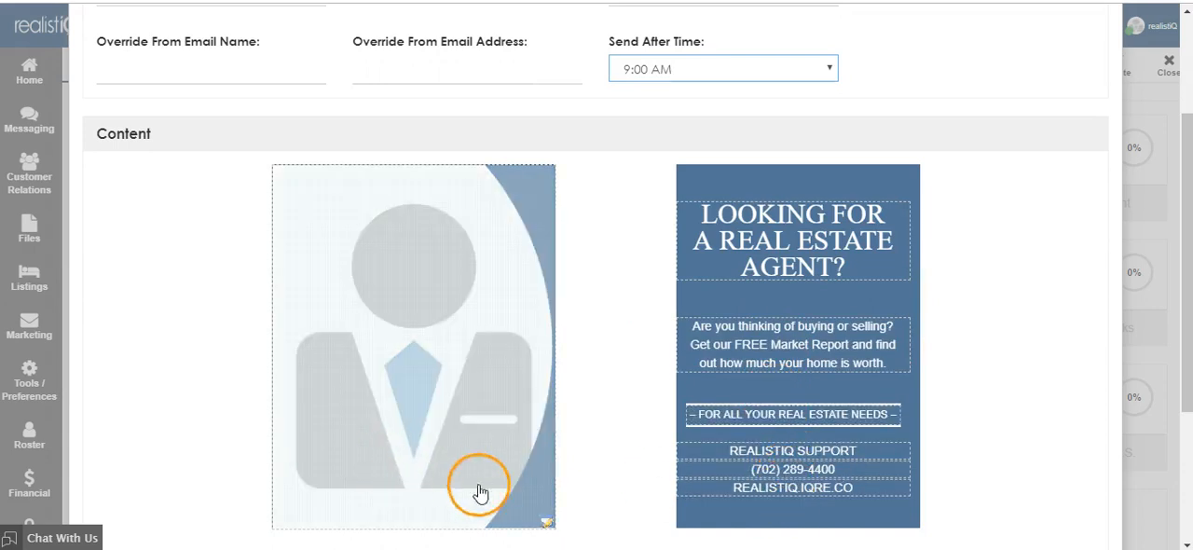
click(411, 394)
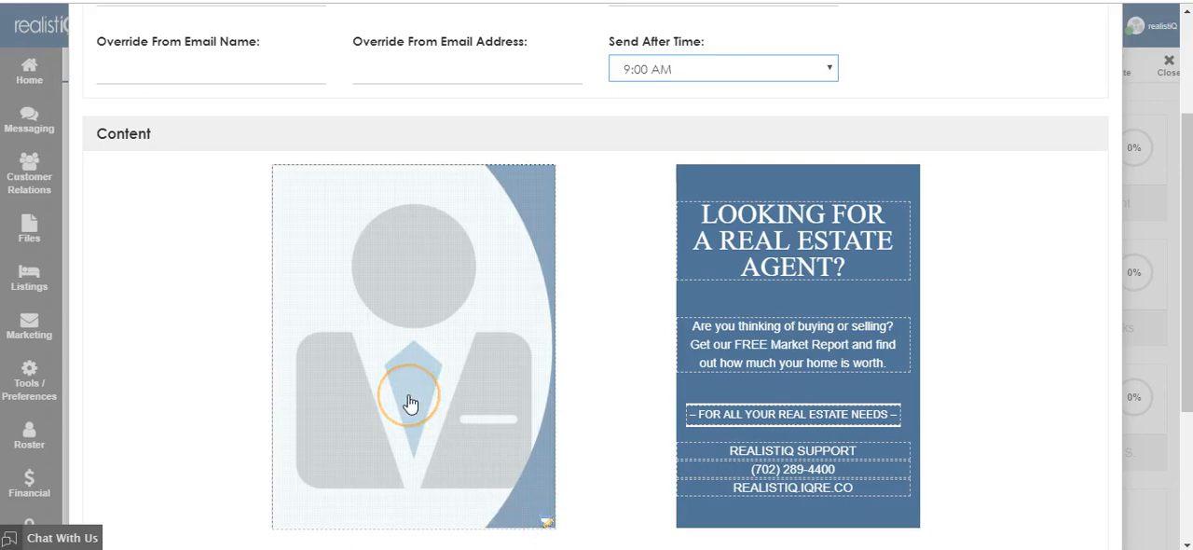
click(409, 399)
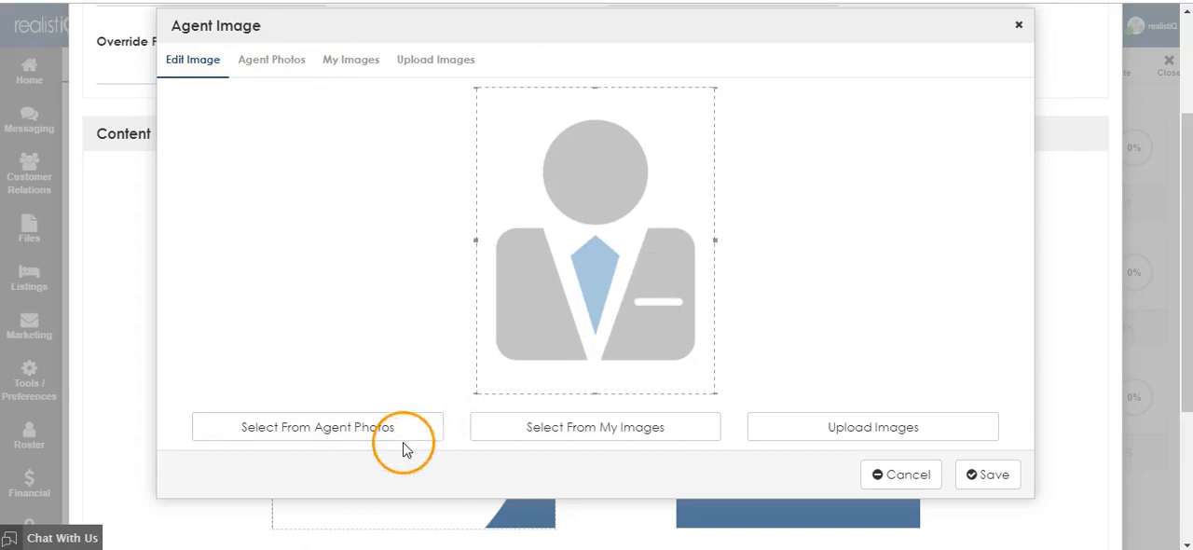
click(607, 439)
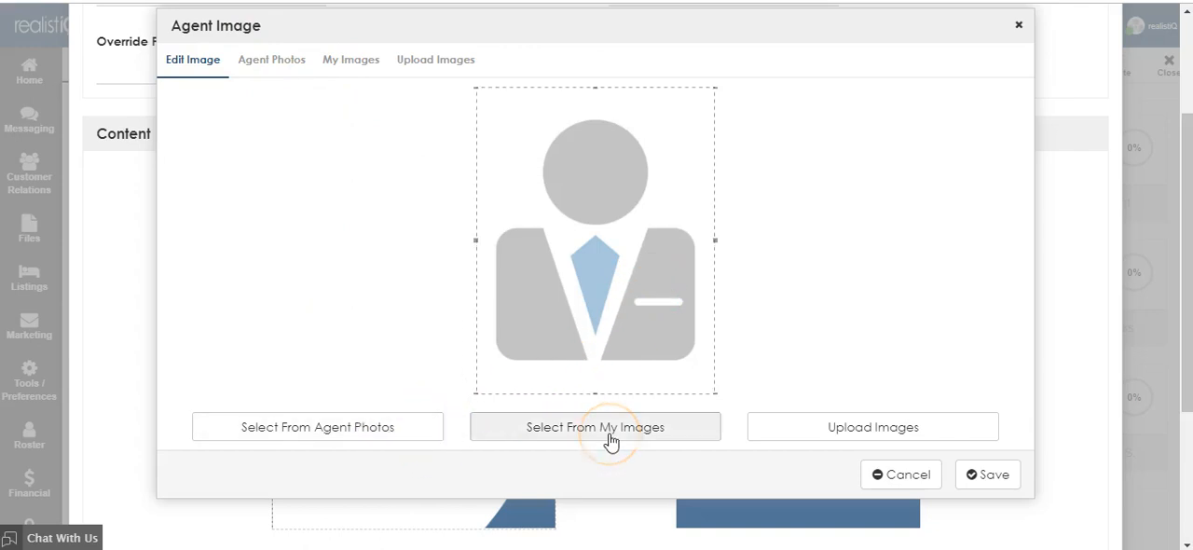
click(828, 429)
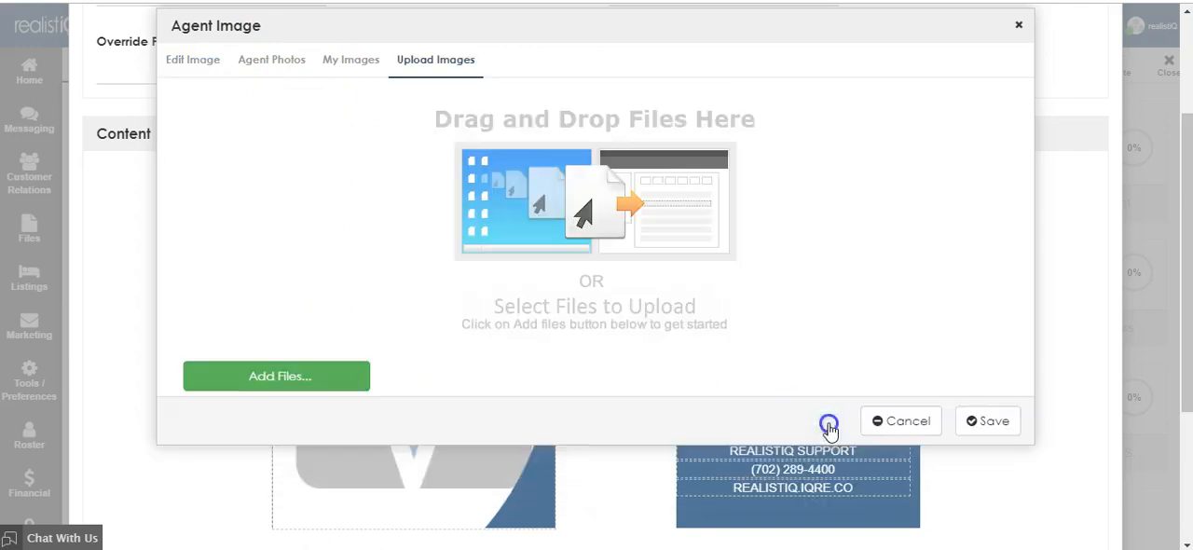
click(287, 384)
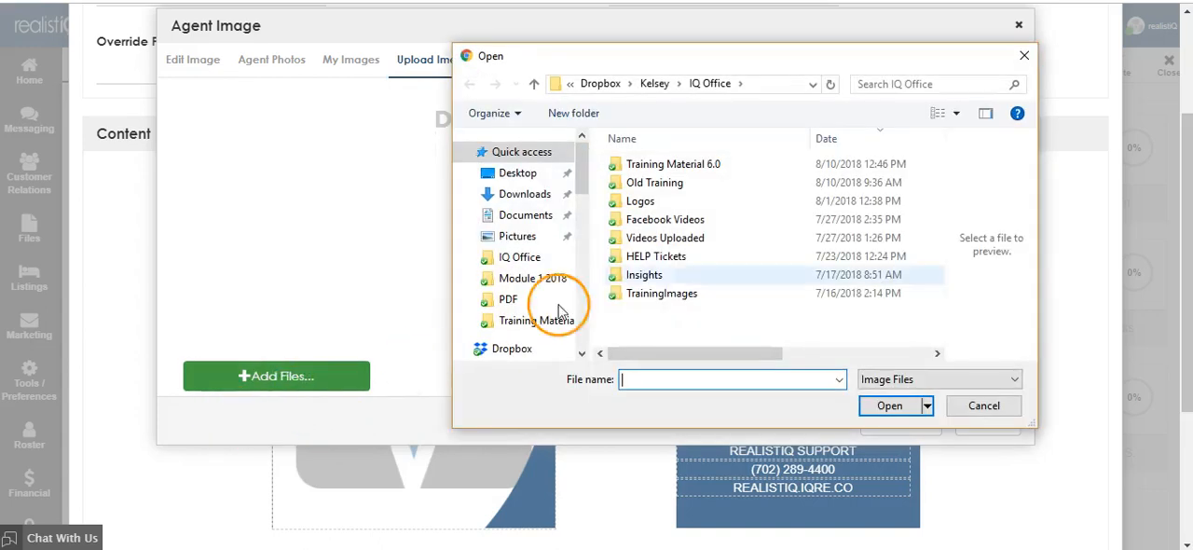
click(522, 238)
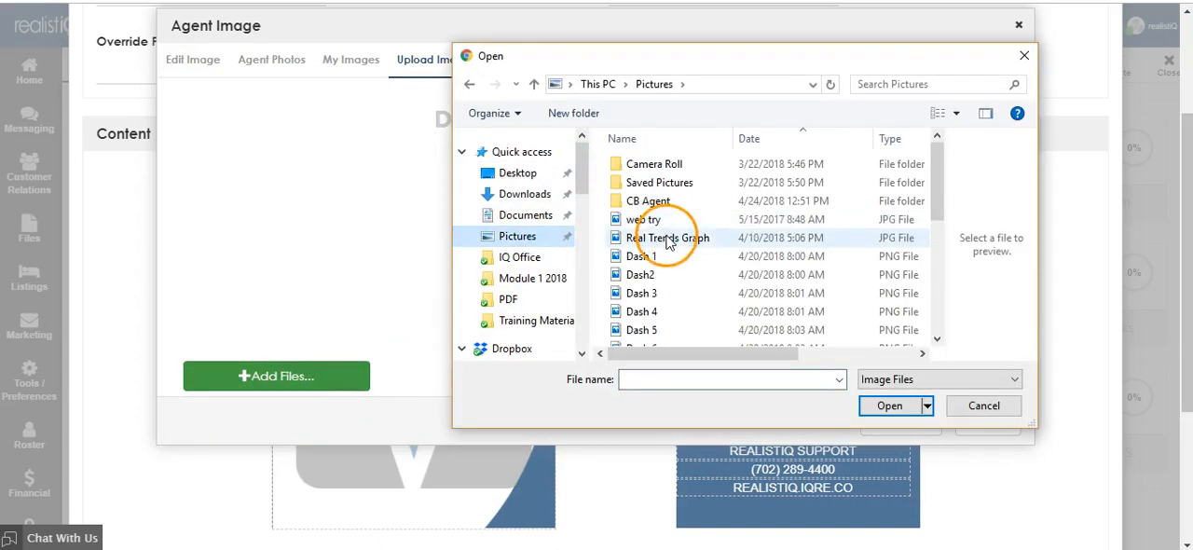
scroll(657, 256, down, 2)
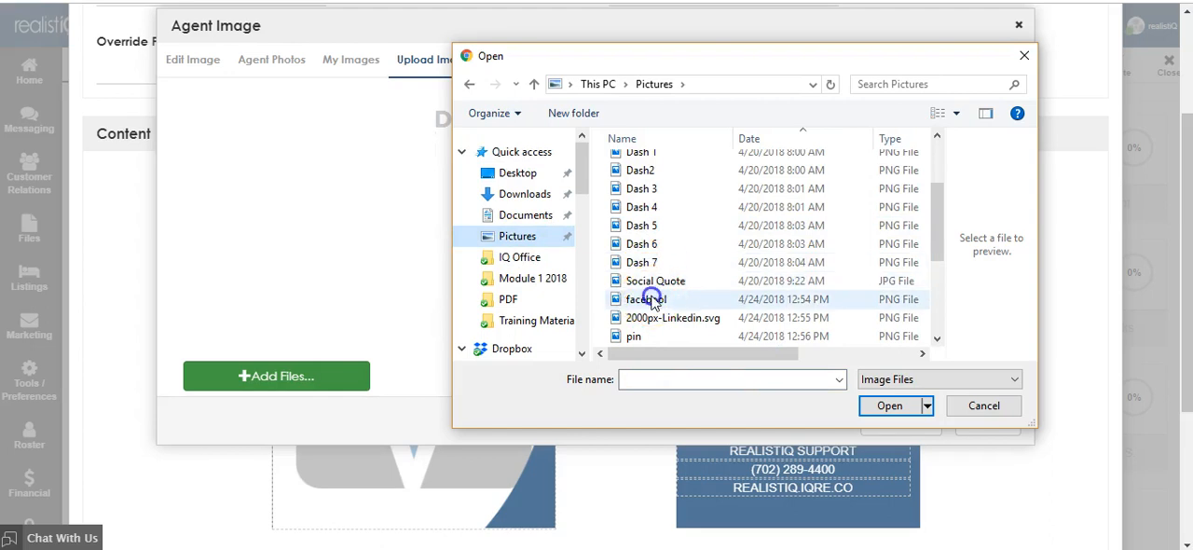
click(652, 299)
click(885, 406)
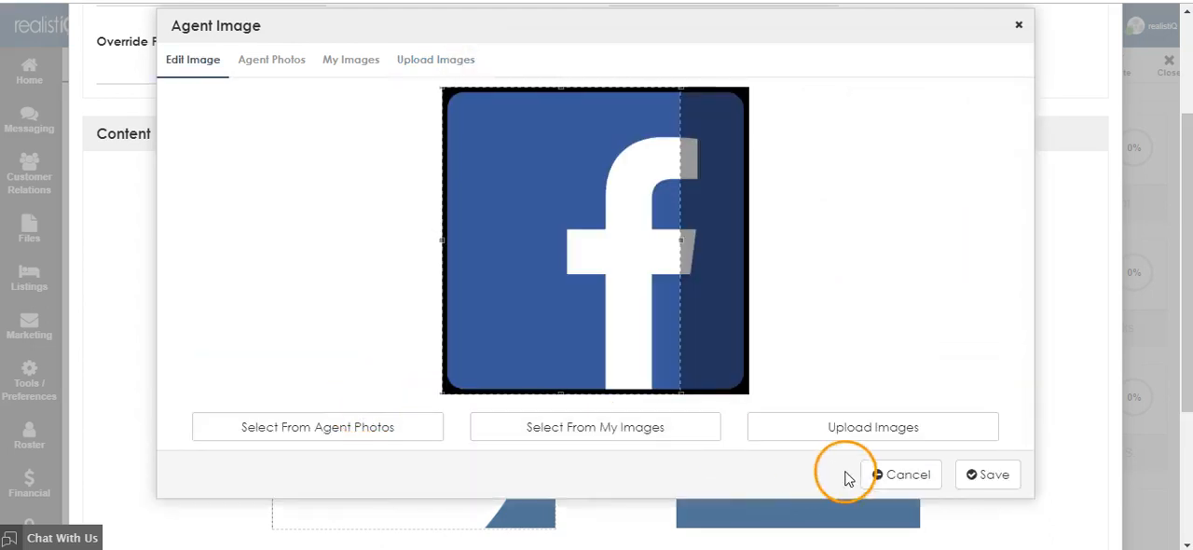
drag(589, 342, 619, 311)
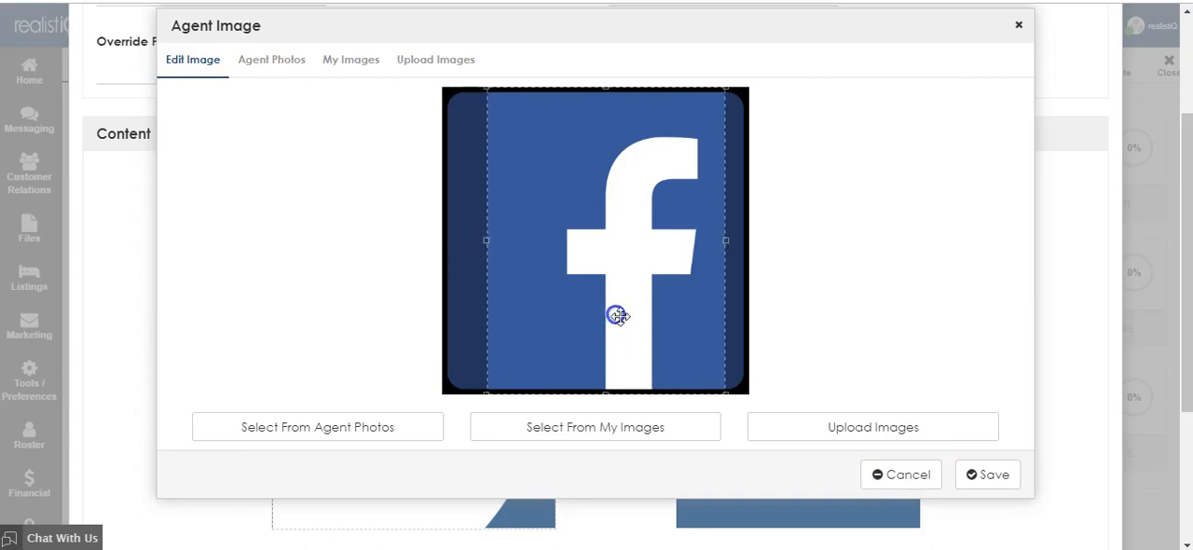
click(991, 478)
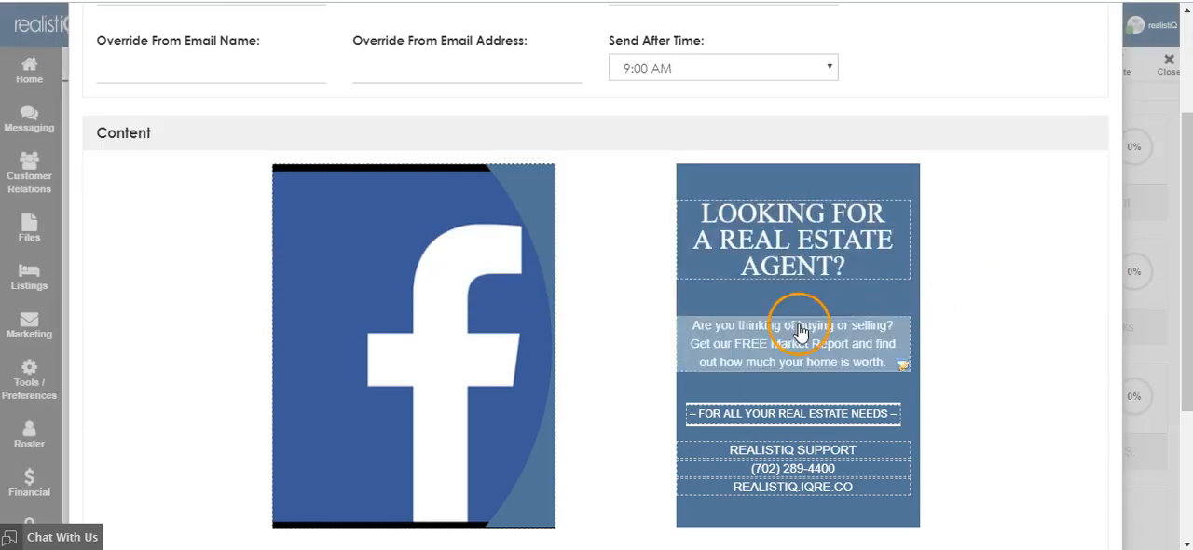
Replace the banner text's second line with "TYPE THE MESSAGE HERE", keeping "LOOKING FOR" above it
click(793, 275)
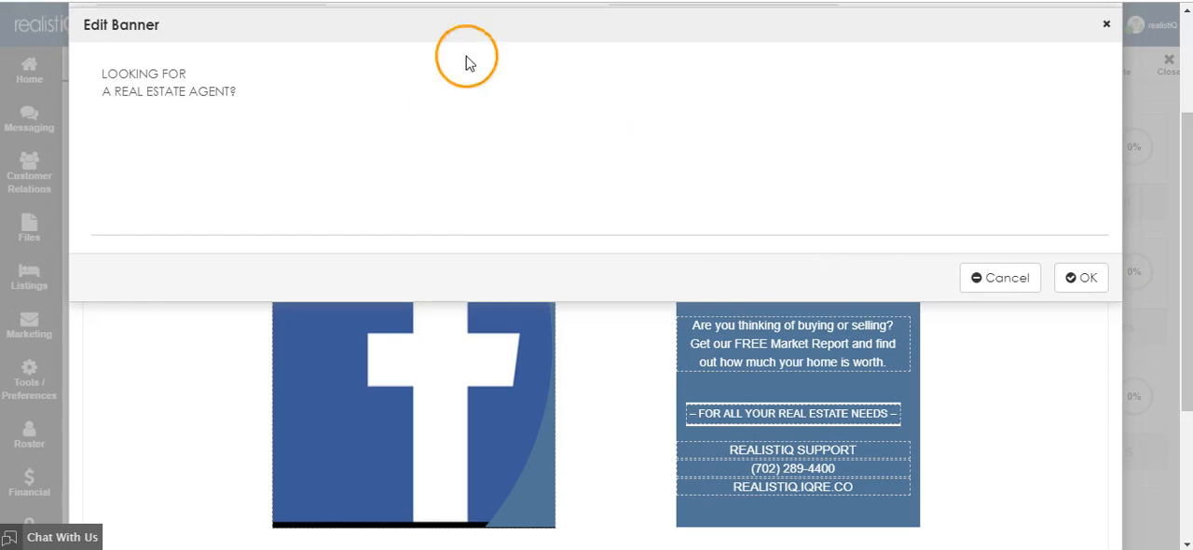
drag(270, 90, 4, 90)
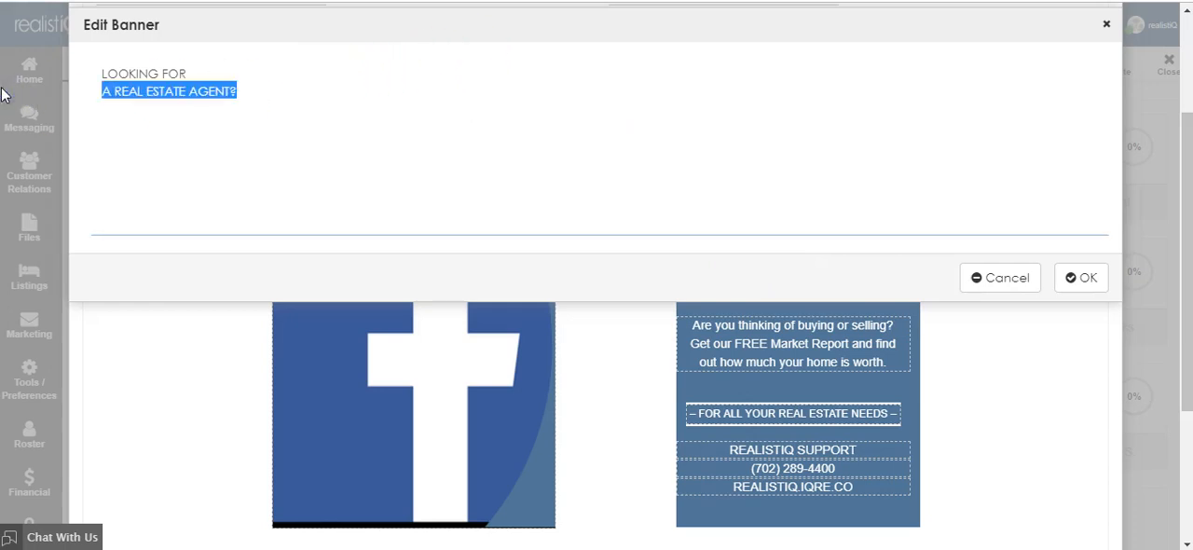
text(THE MESSAGE HERE)
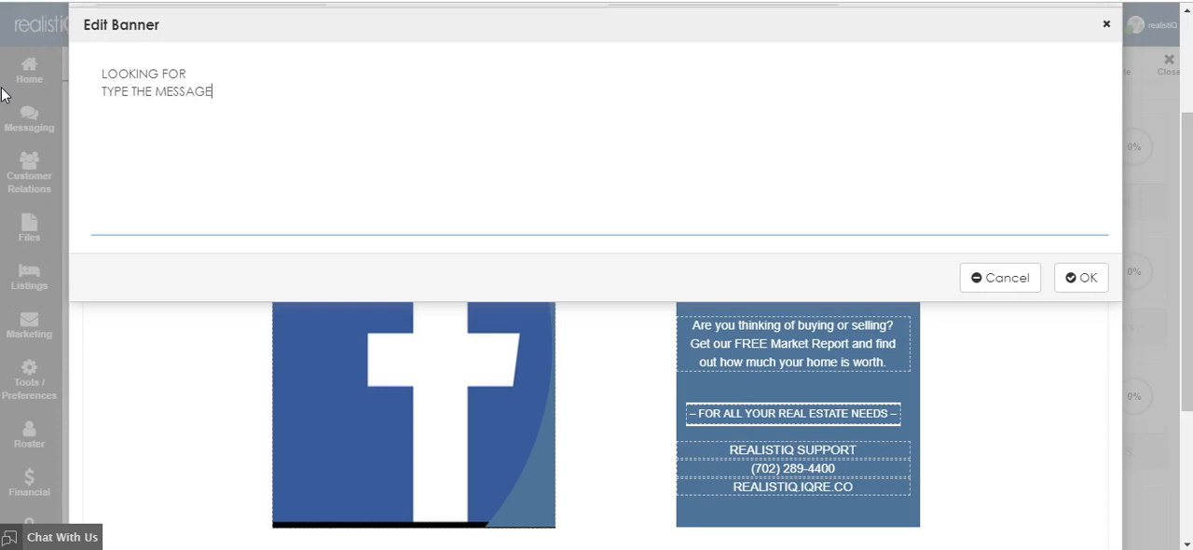
click(1070, 273)
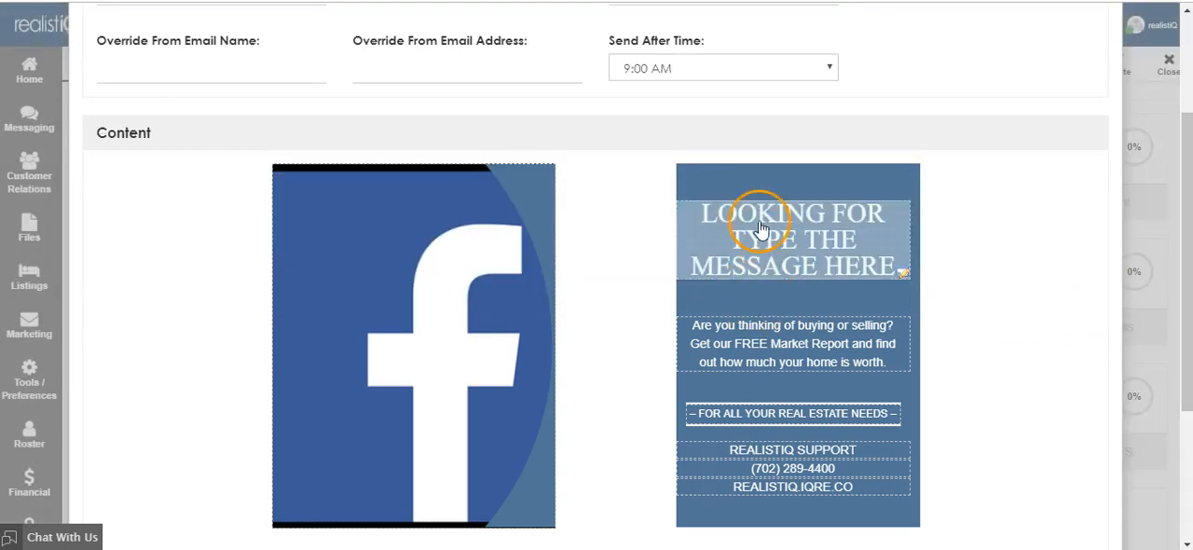
Finish adding the event and close the campaign to return to the company campaigns list
scroll(765, 279, down, 5)
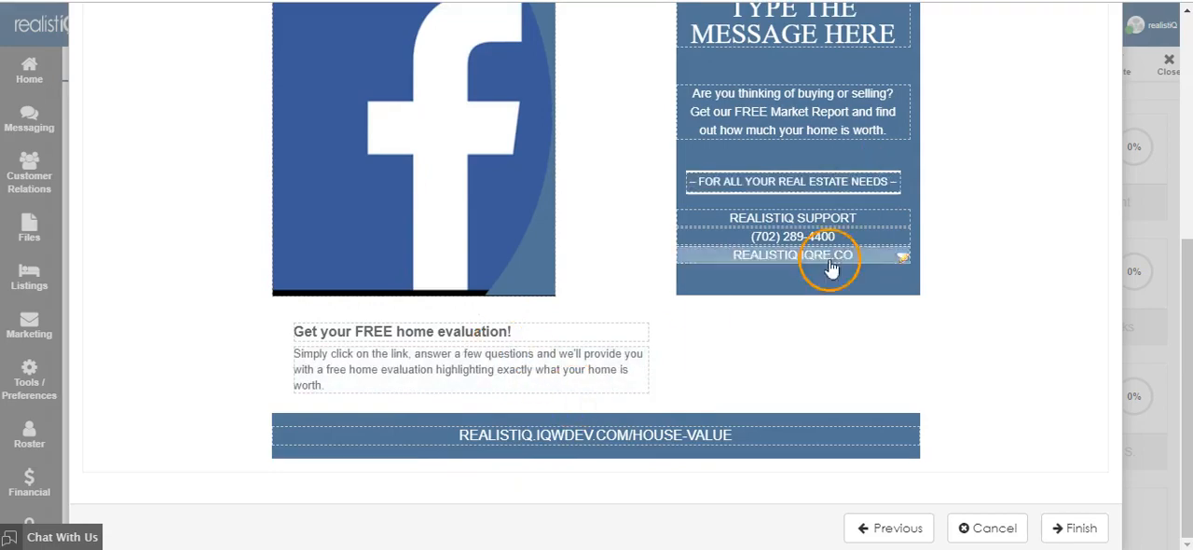
click(1063, 530)
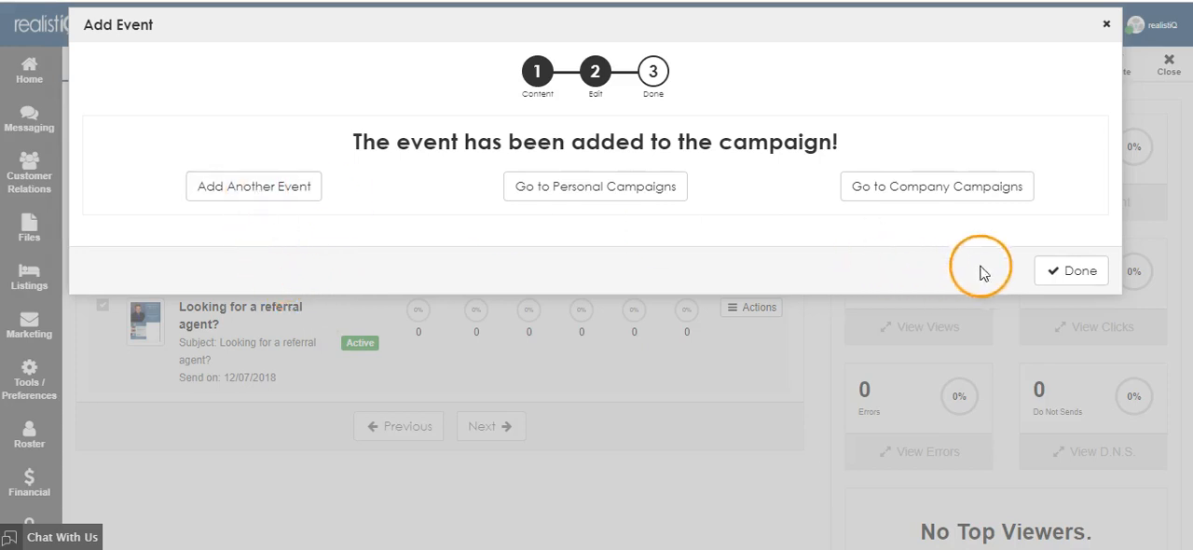
click(1061, 272)
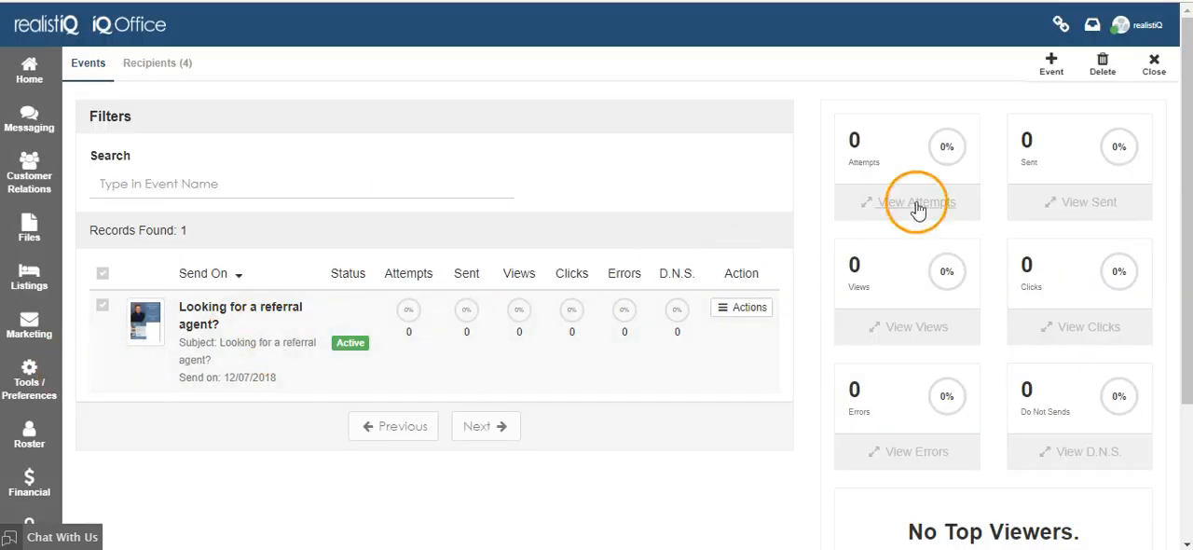
click(1149, 65)
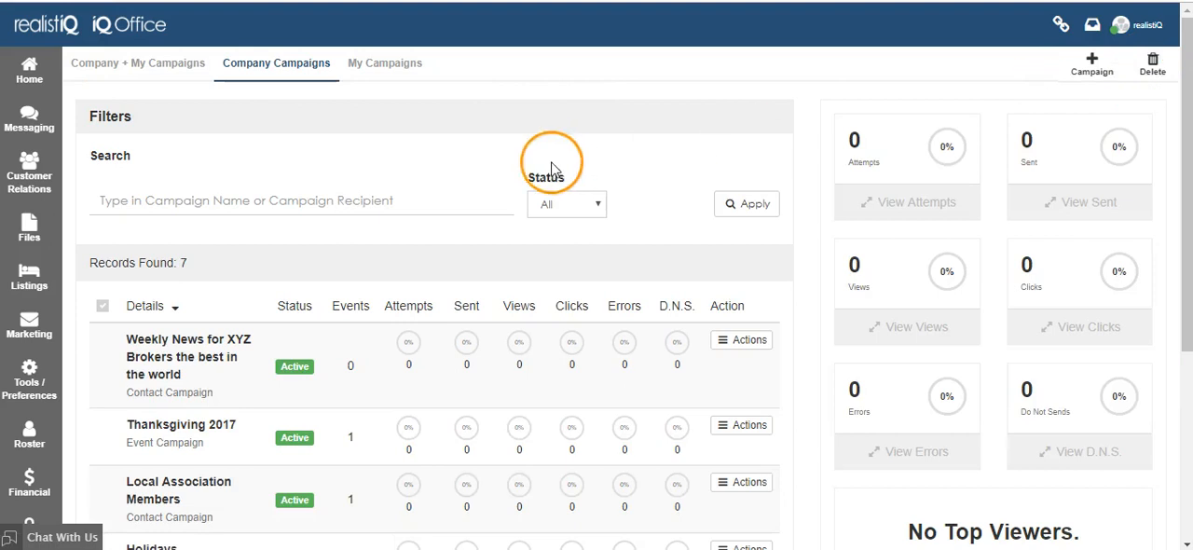